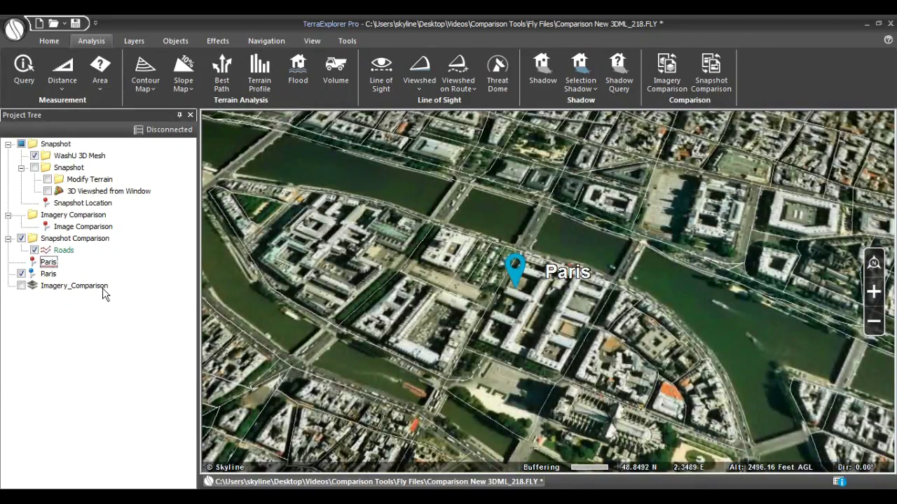
Fly from the Paris placemark to the Image Comparison placemark in the Project Tree.
left_click(88, 227)
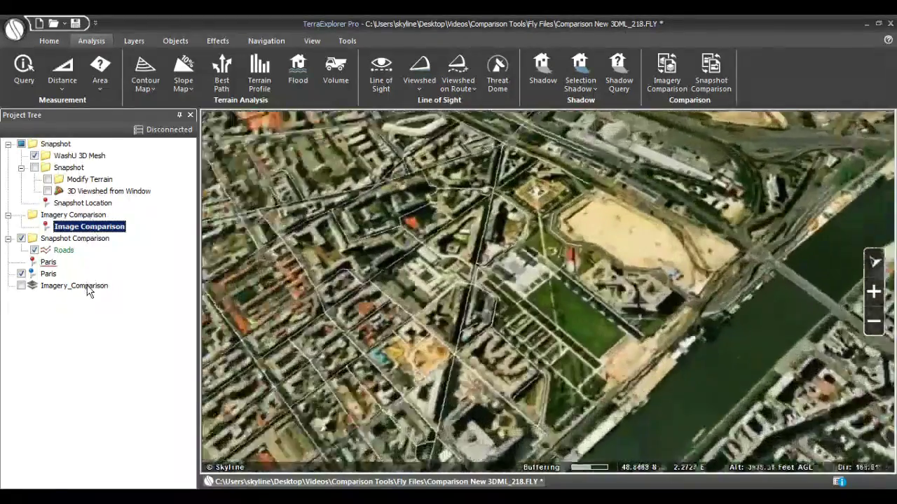
Show the Imagery_Comparison layer and start Imagery Comparison with it as the top layer.
left_click(84, 286)
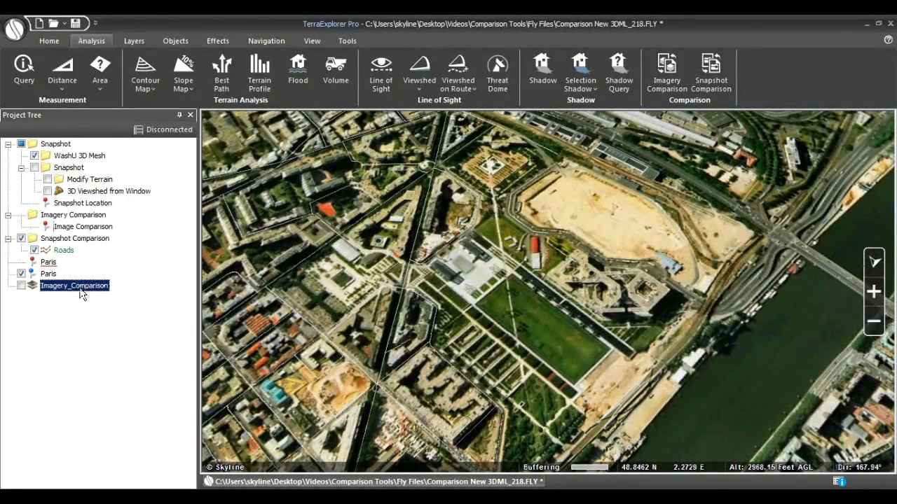
left_click(22, 287)
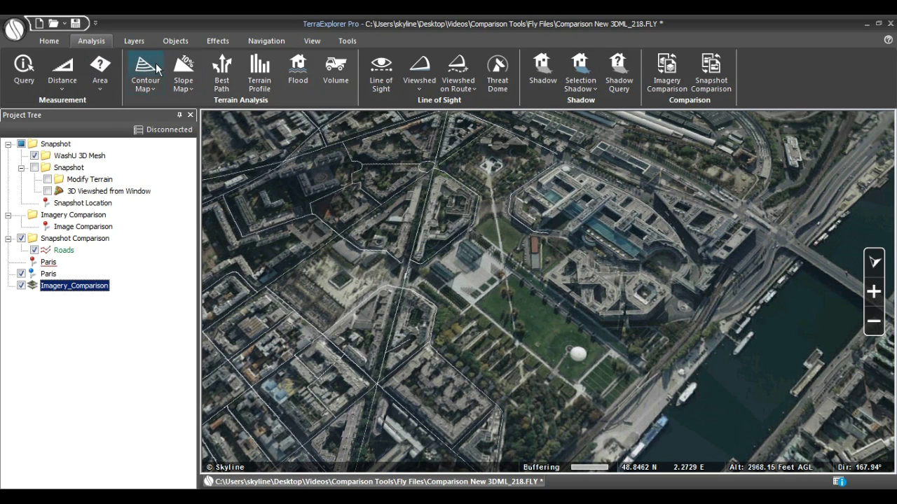
left_click(682, 81)
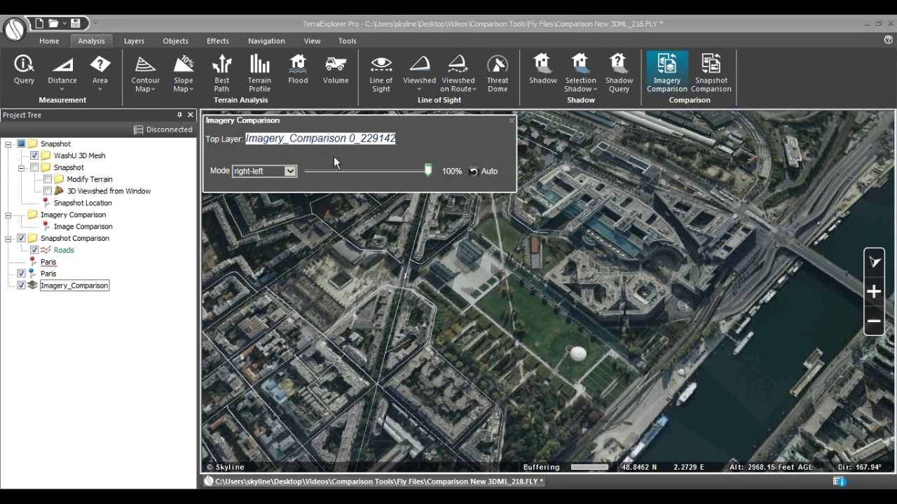
Move the split slider, keep right-left mode, and turn on Auto sweep.
left_click_drag(427, 171, 330, 176)
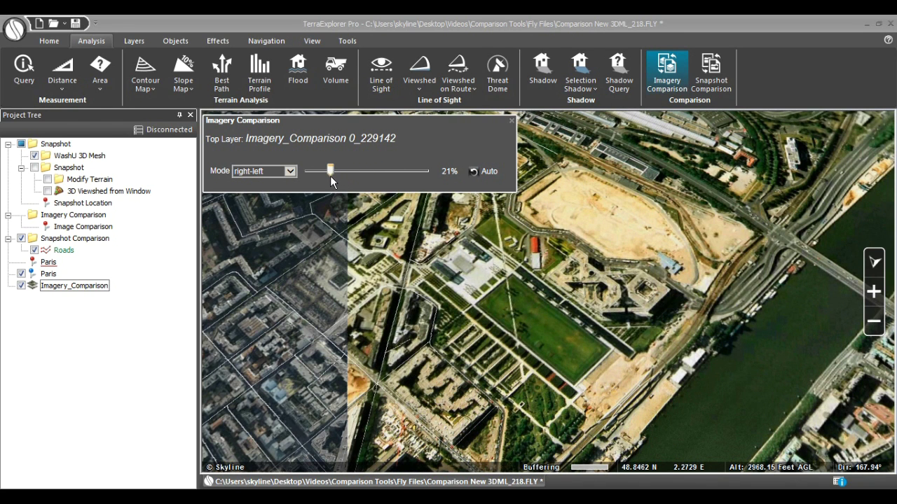
left_click(290, 172)
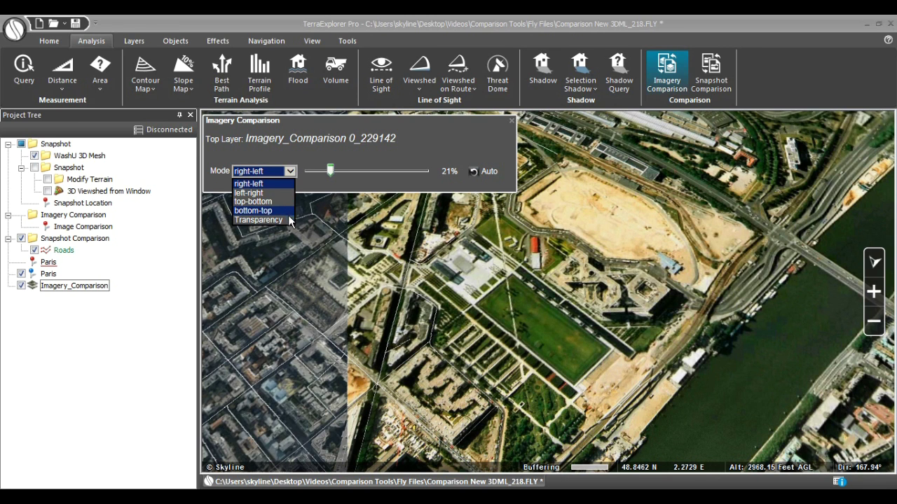
left_click(289, 173)
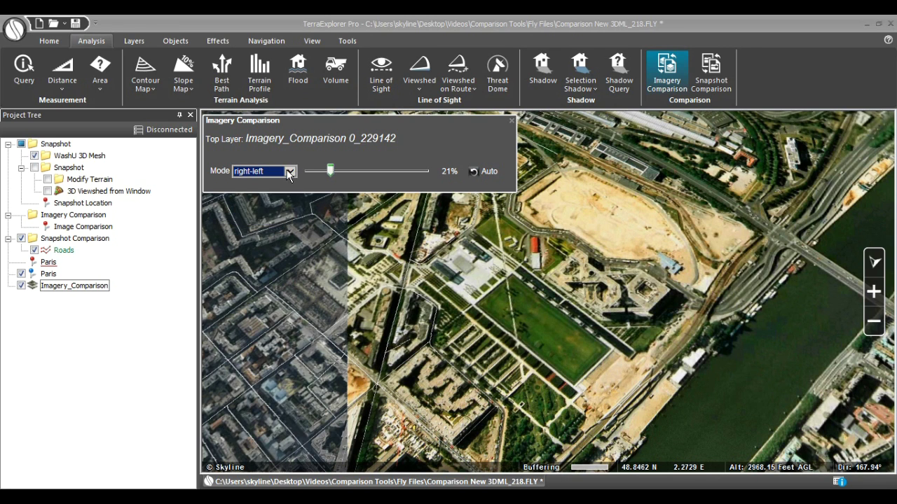
left_click(473, 172)
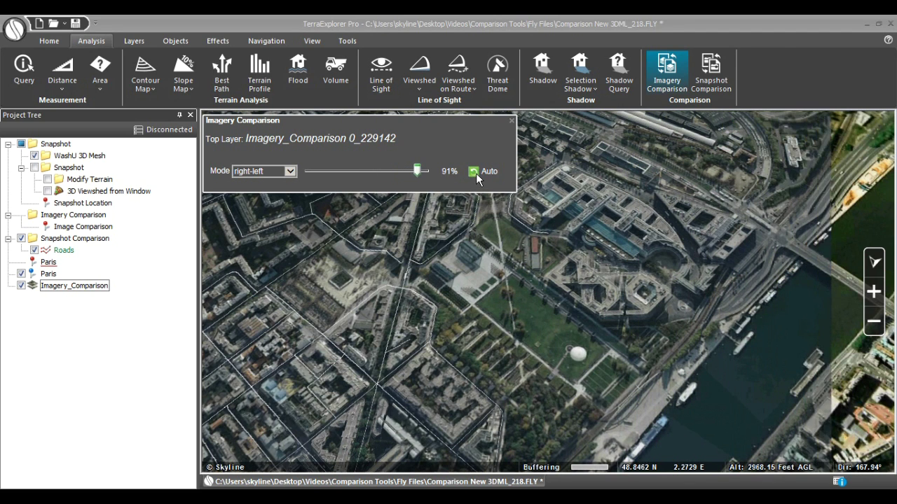
Stop Auto, compare the imageries at the 74% split while panning and zooming, then close the panel.
left_click(475, 173)
left_click_drag(418, 173, 396, 172)
left_click_drag(442, 300, 538, 284)
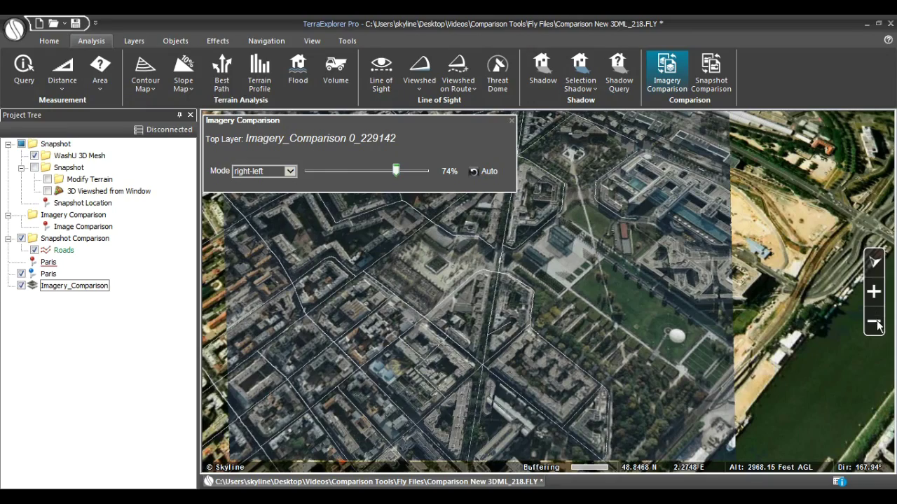
left_click_drag(766, 319, 788, 307)
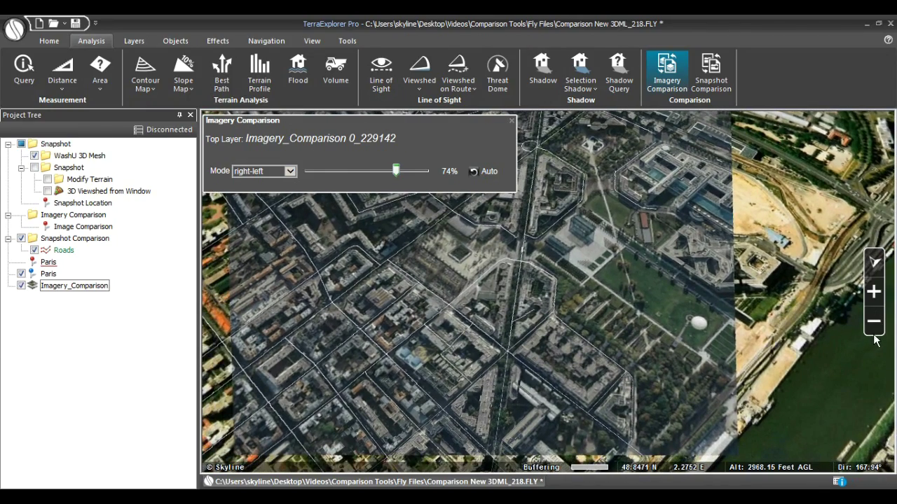
scroll(715, 334, "down", 2)
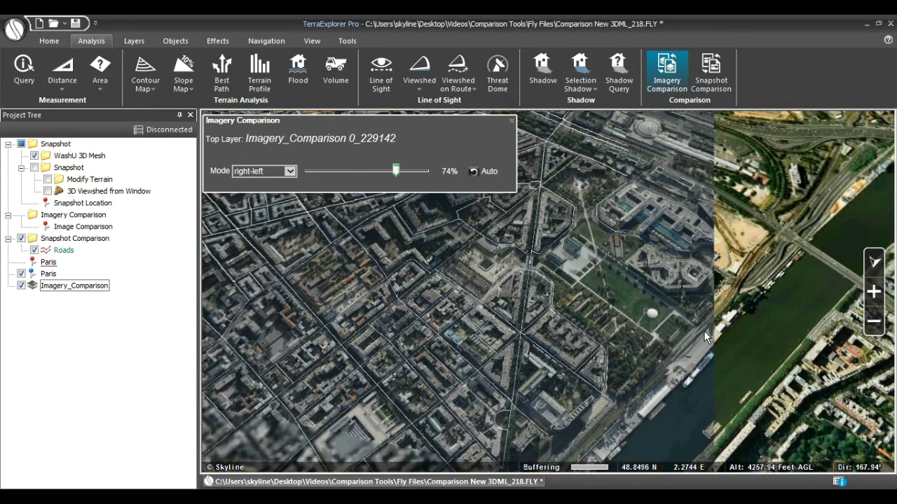
left_click(875, 294)
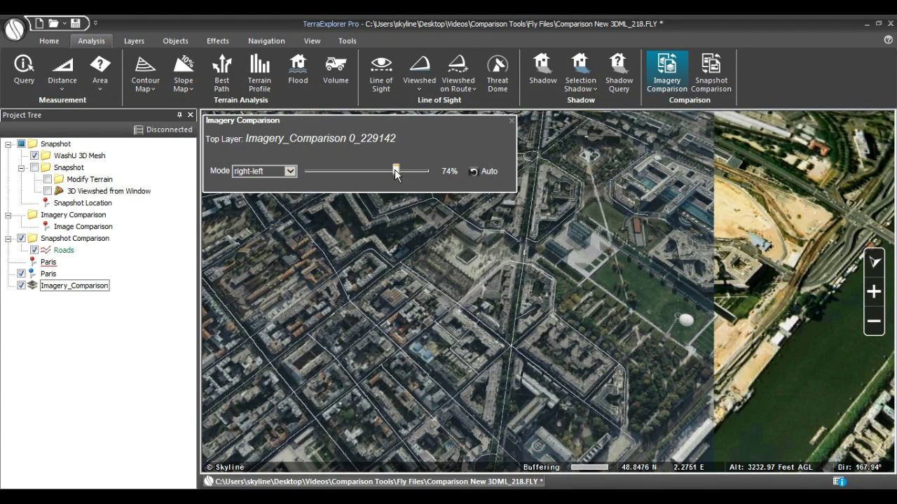
mouse_move(396, 173)
left_mouse_down()
mouse_move(376, 171)
mouse_move(411, 172)
left_mouse_up()
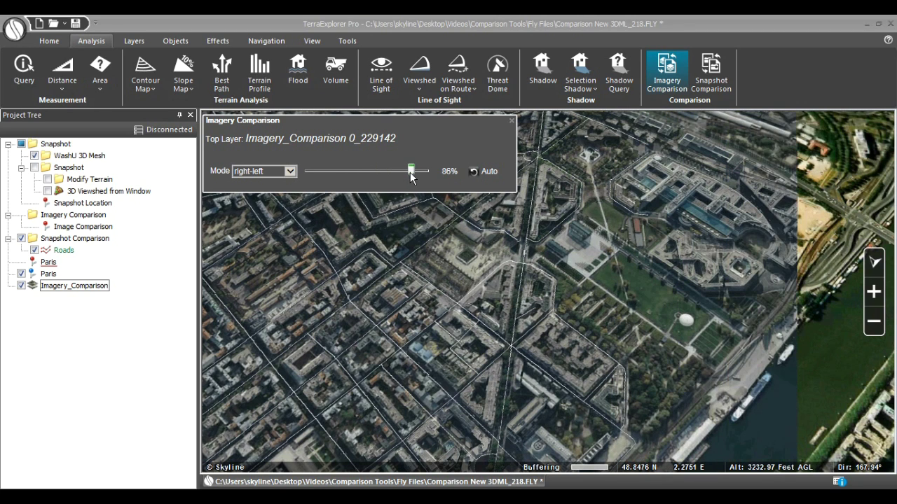
left_click(511, 121)
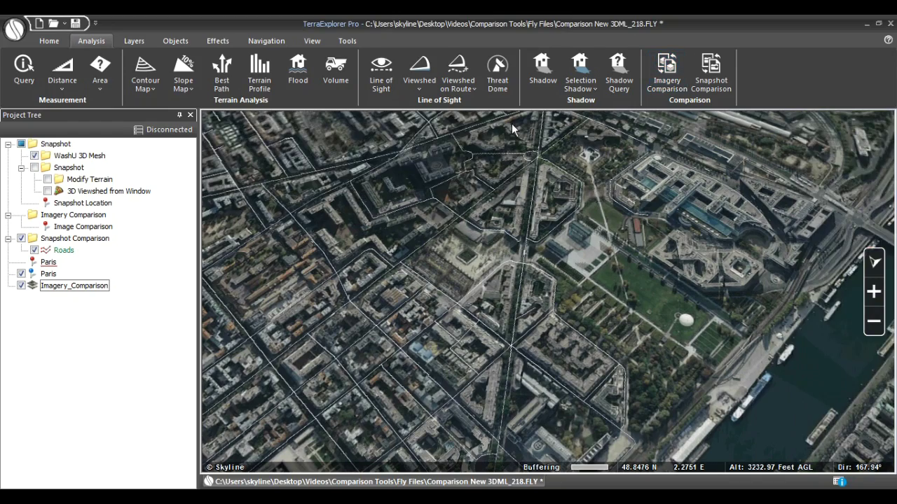
Hide Imagery_Comparison, fly back to the Paris placemark, and hide the Roads layer.
left_click(21, 286)
double_click(48, 263)
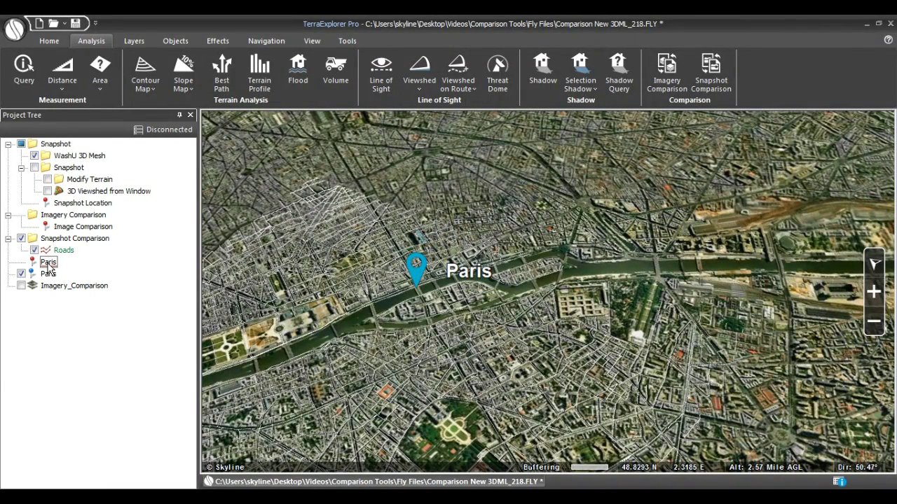
left_click(64, 251)
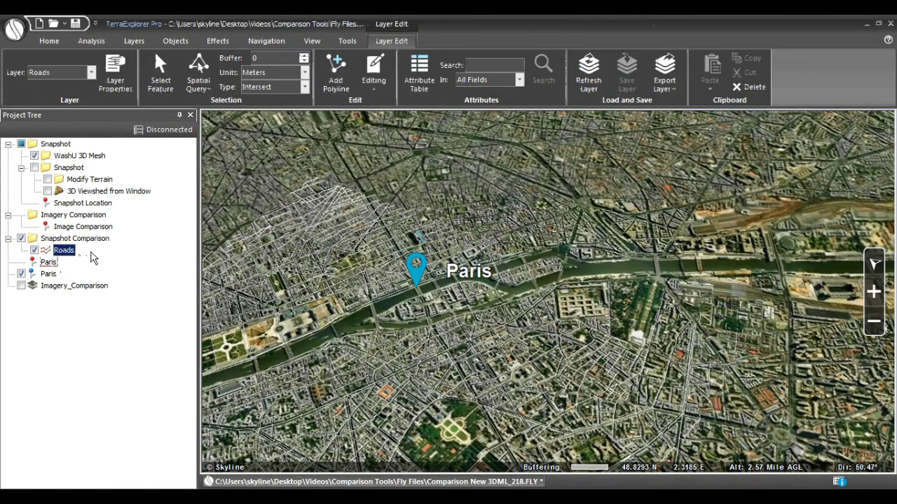
left_click(34, 250)
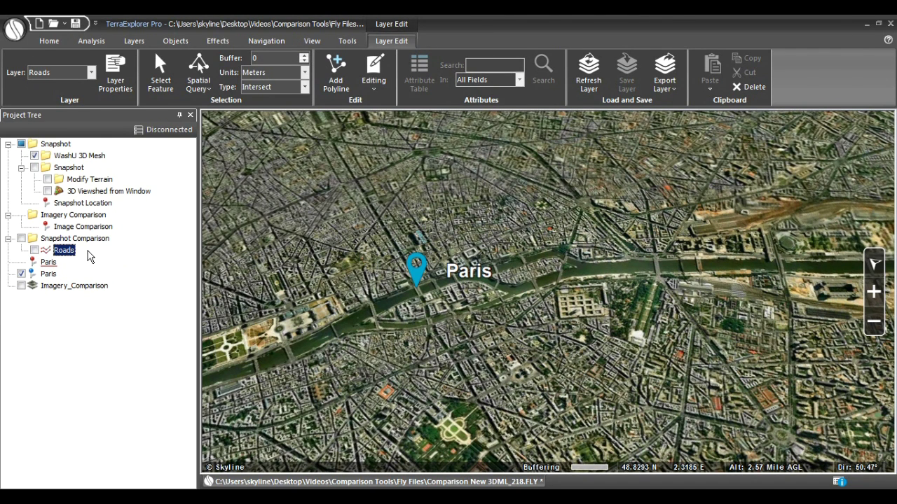
left_click(91, 42)
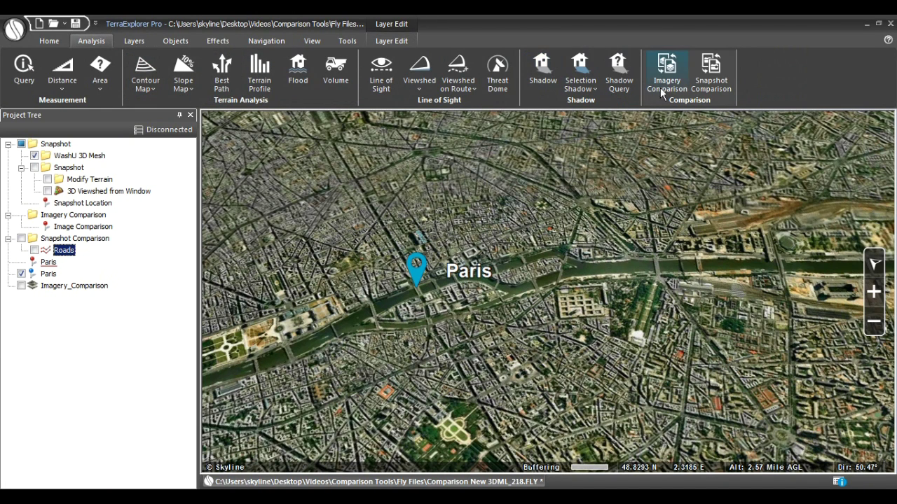
Create a snapshot comparison of Paris without roads versus with the Roads layer on.
left_click(706, 93)
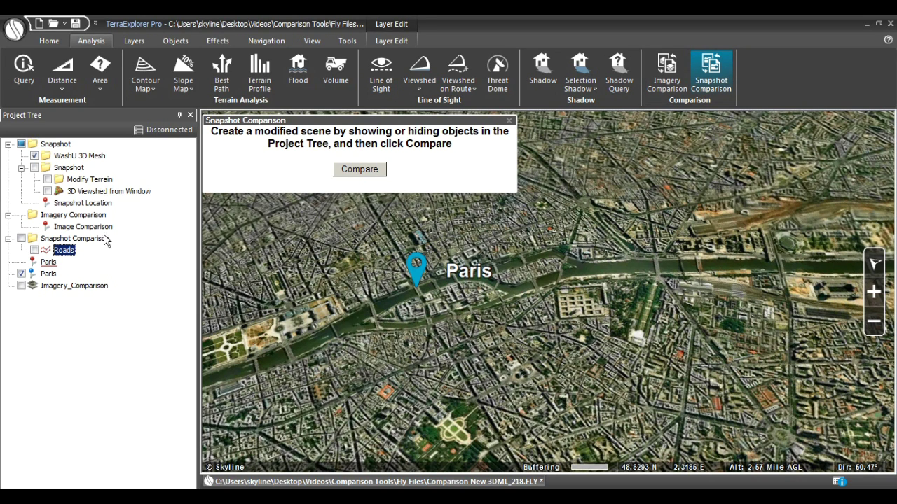
left_click(35, 250)
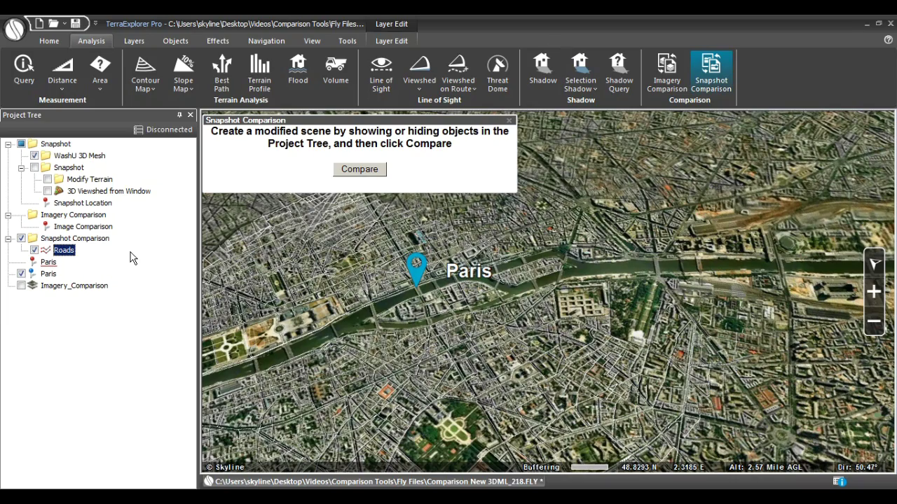
left_click(367, 171)
Float the comparison window, view it in top-bottom mode, then close it.
left_click_drag(371, 139, 329, 122)
left_click(183, 85)
left_click(168, 112)
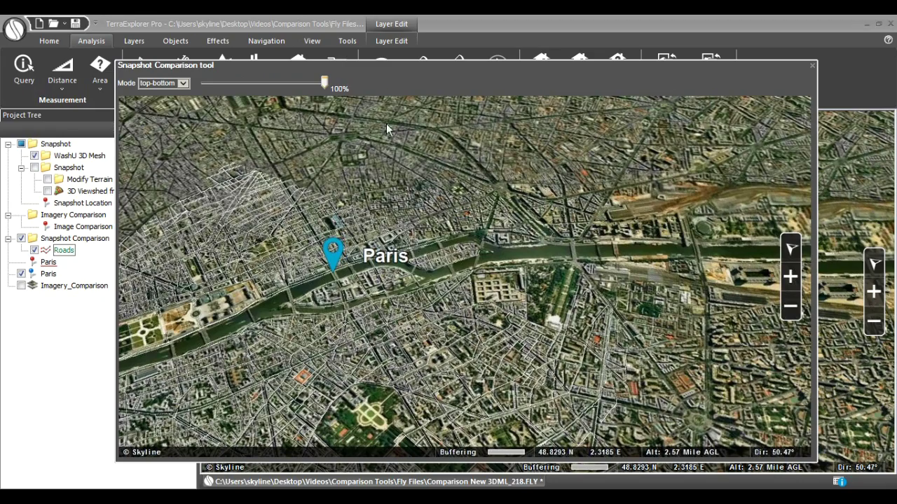
left_click(812, 65)
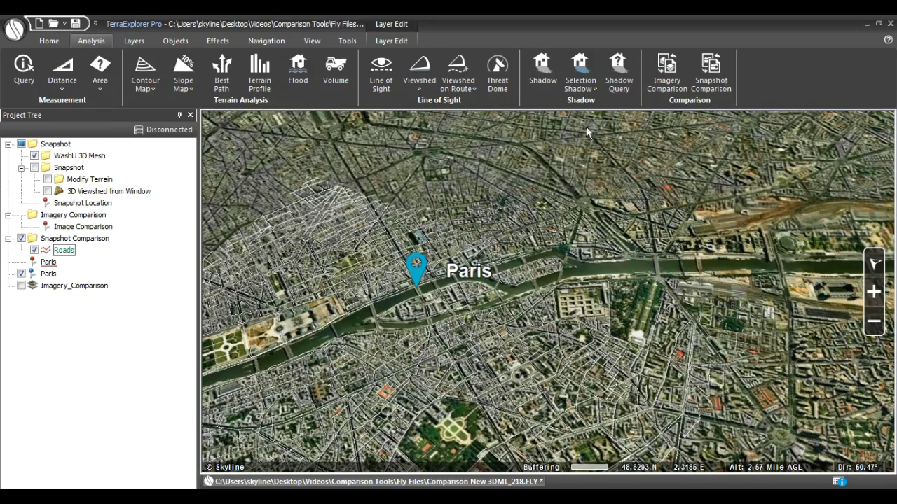
Fly to Snapshot Location and turn on the 3D Viewshed from Window layer.
left_click(103, 205)
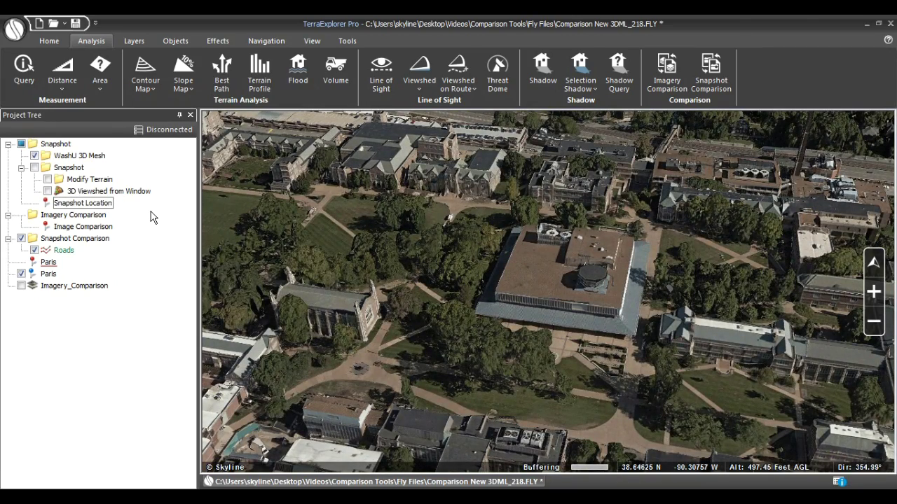
left_click(144, 192)
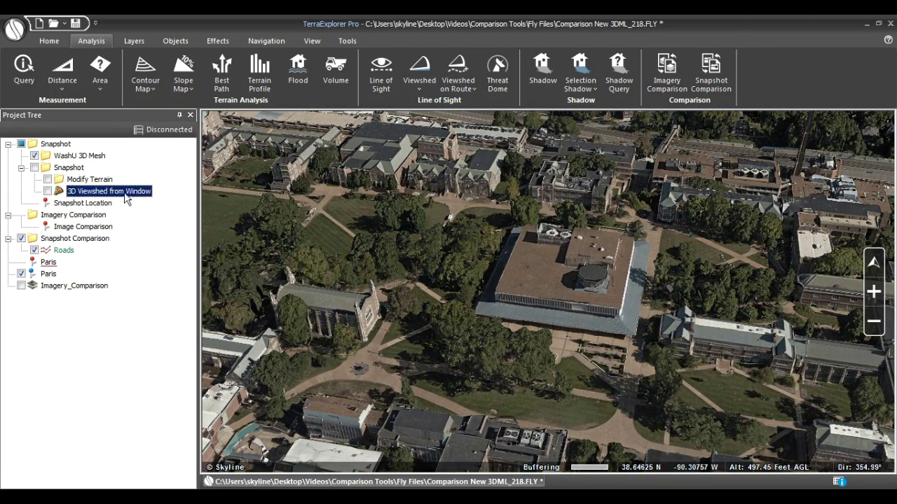
left_click(47, 192)
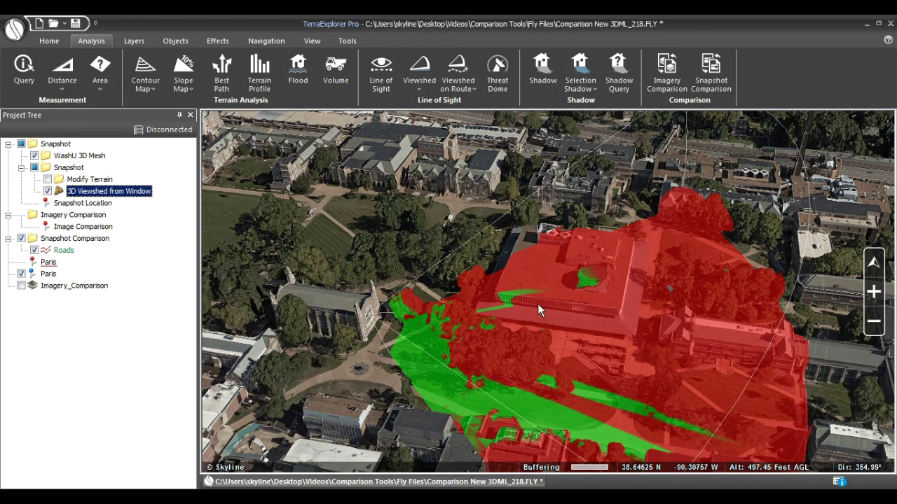
left_click(93, 181)
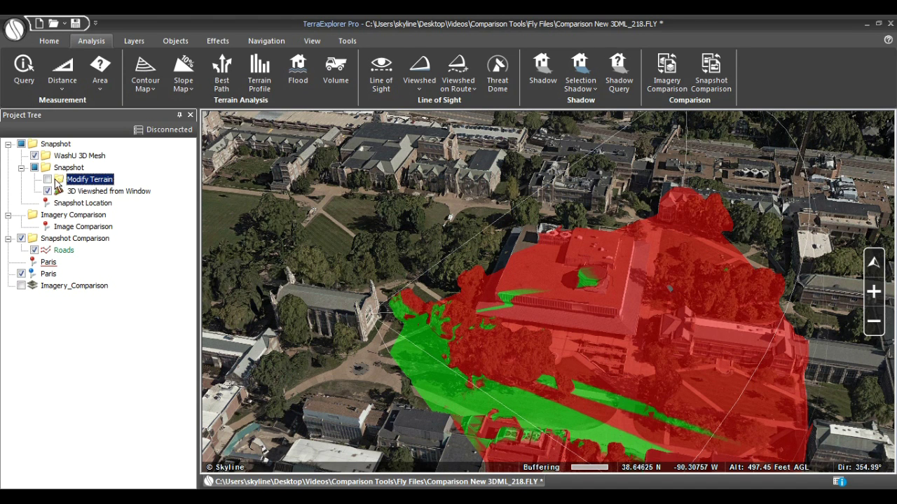
left_click(48, 180)
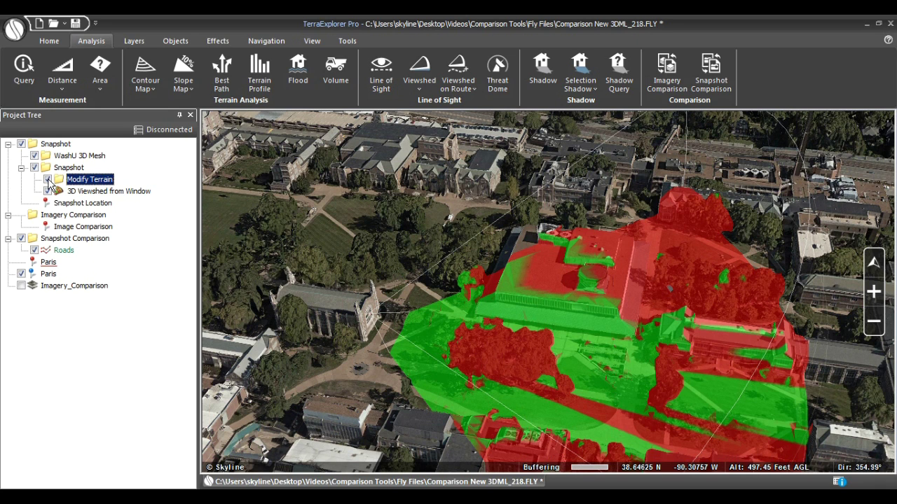
left_click(47, 180)
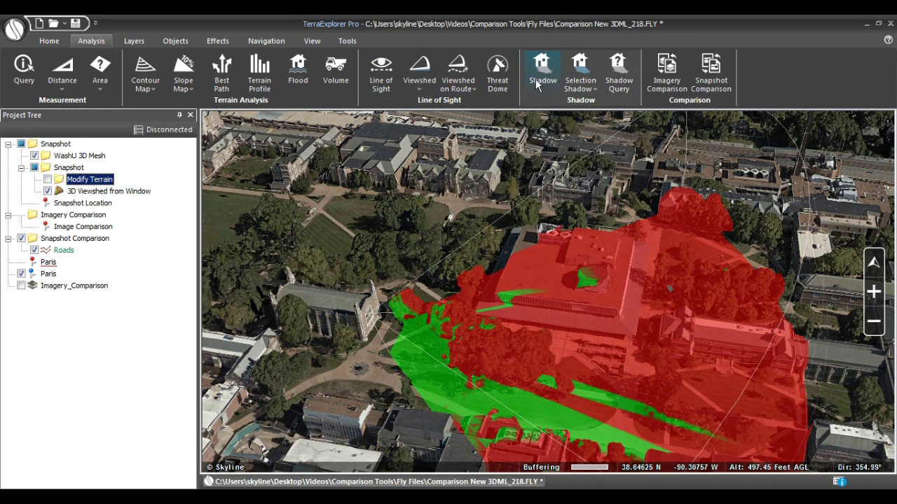
left_click(712, 89)
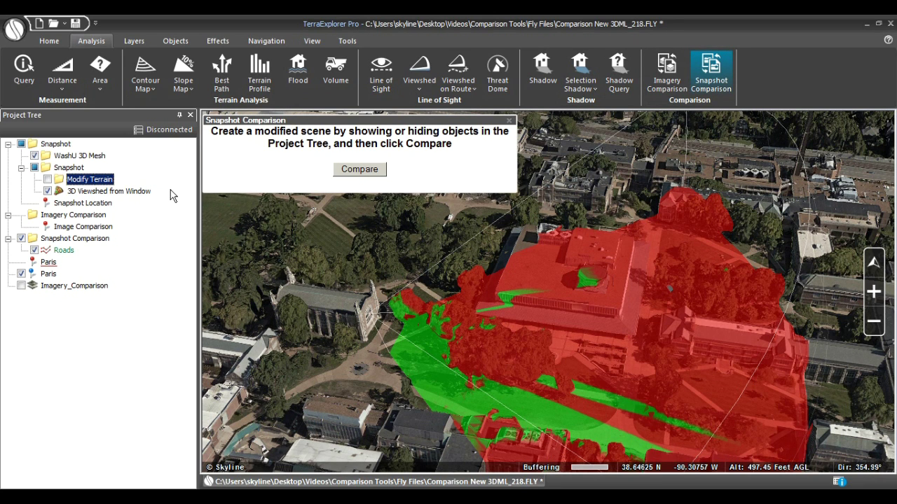
Compare the original and modified-terrain viewsheds in a floating window using Transparency mode.
left_click(358, 169)
left_click_drag(358, 135, 272, 74)
left_click(190, 84)
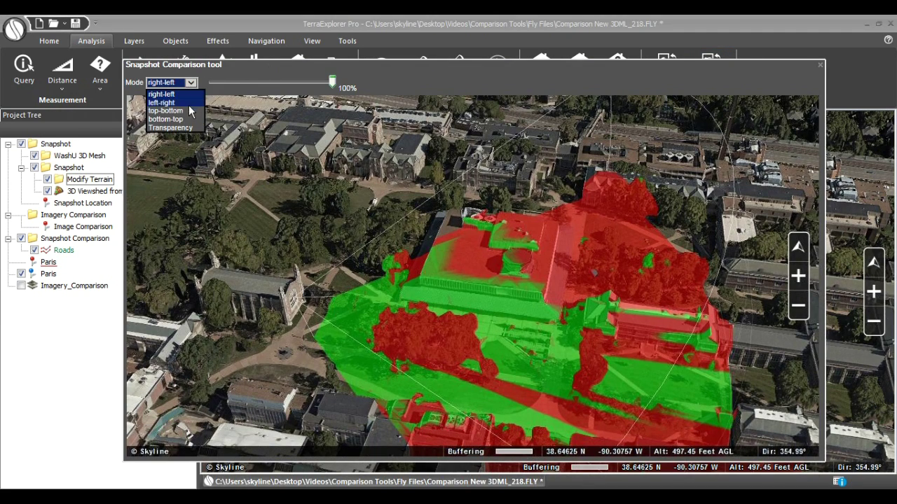
left_click(190, 127)
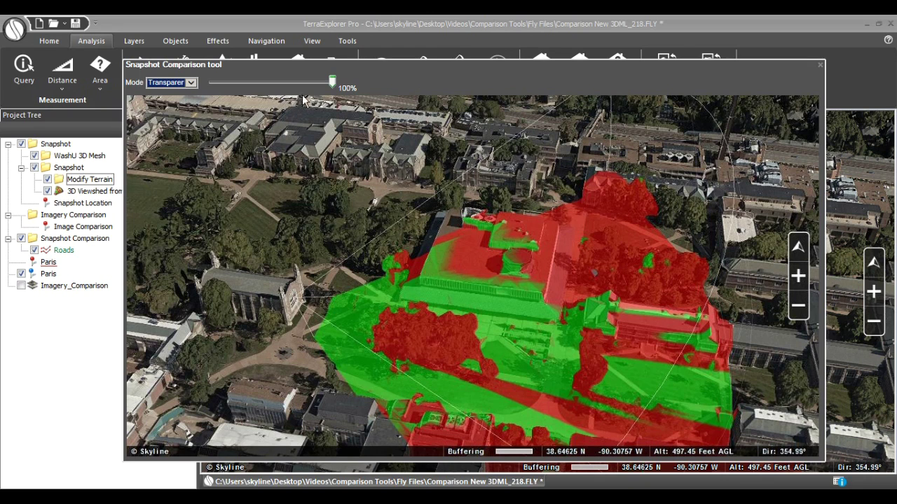